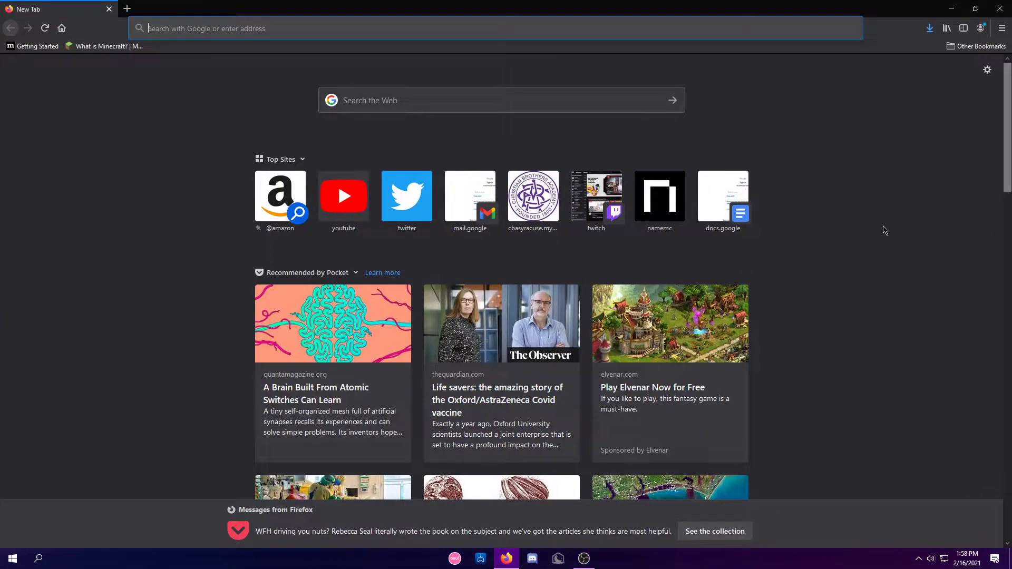
Search Google for 'Optifine' and open the official optifine.net result.
text(Opt)
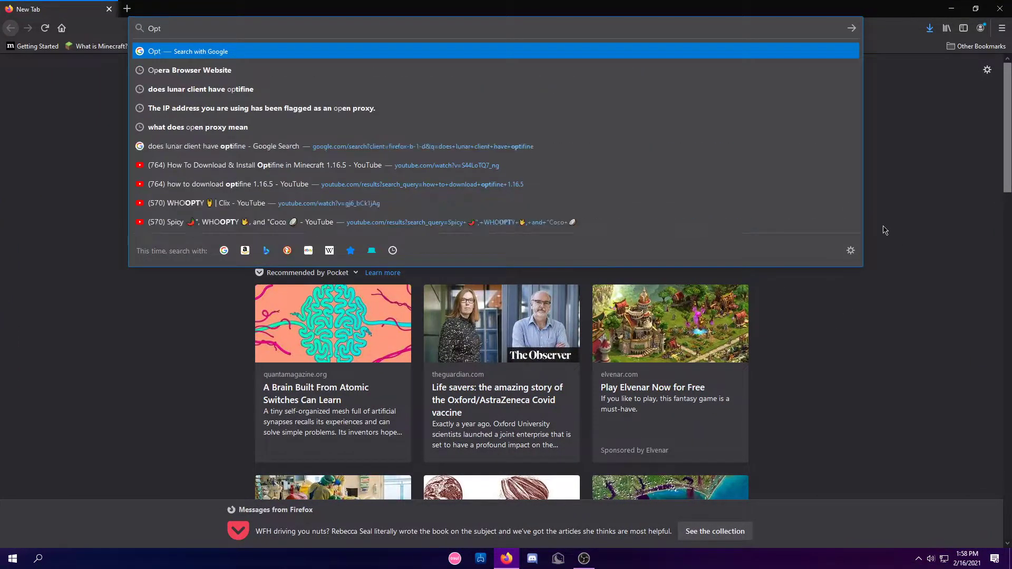
text(ifine)
key(Return)
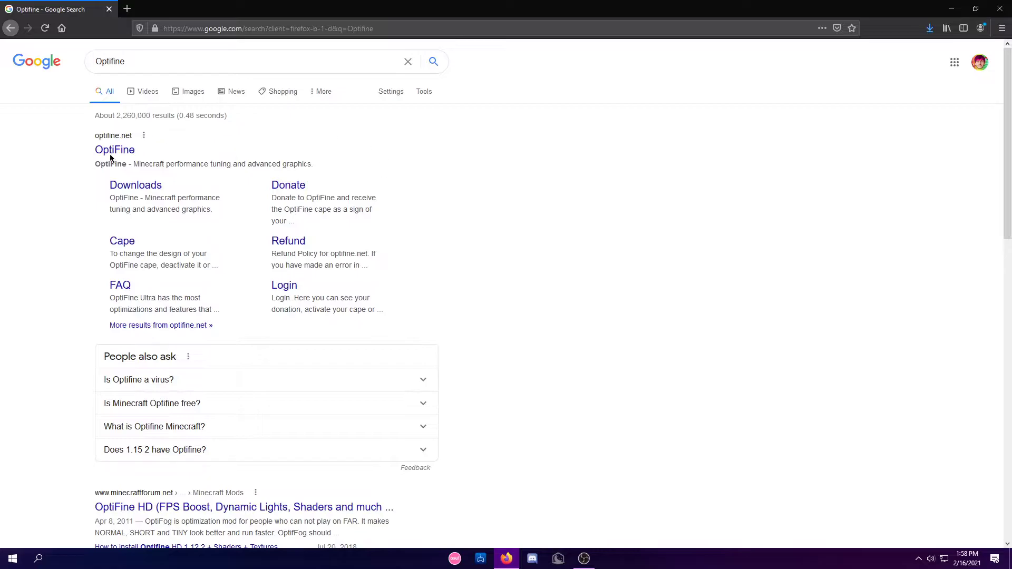
click(113, 151)
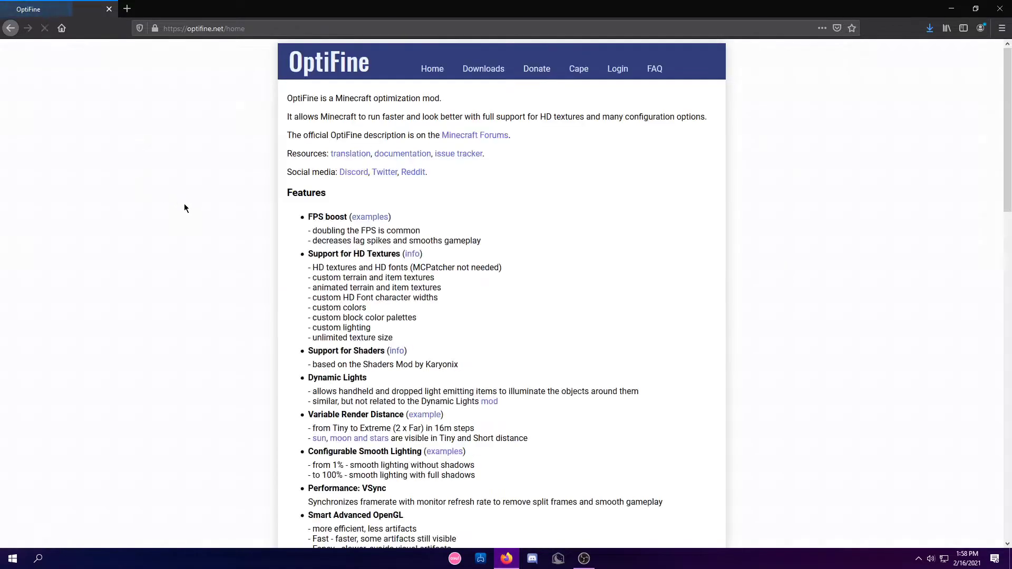
Go to the OptiFine Downloads page and find the Minecraft 1.16.5 section.
click(496, 76)
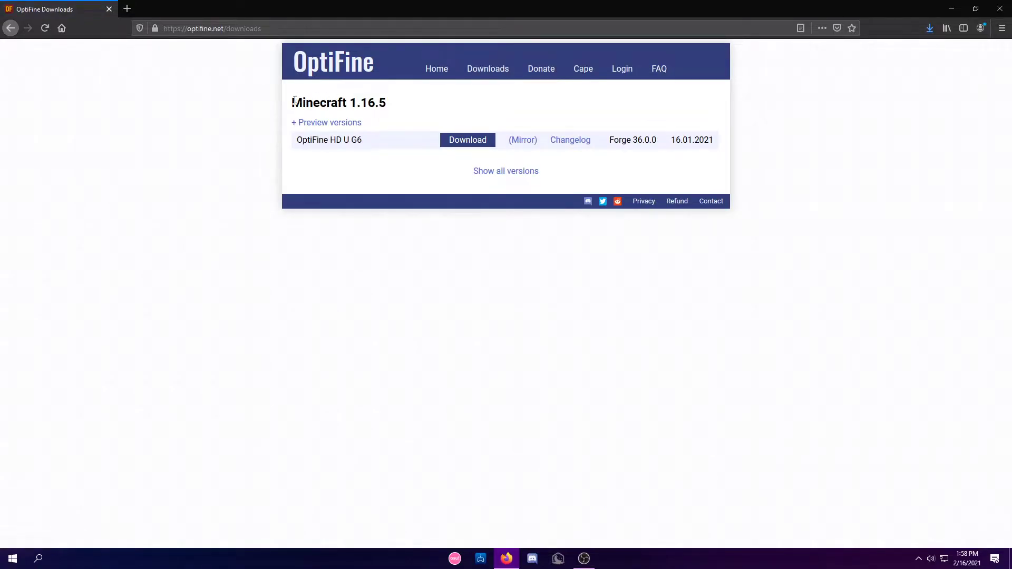
drag(292, 103, 429, 106)
click(368, 104)
click(324, 99)
click(269, 28)
click(278, 275)
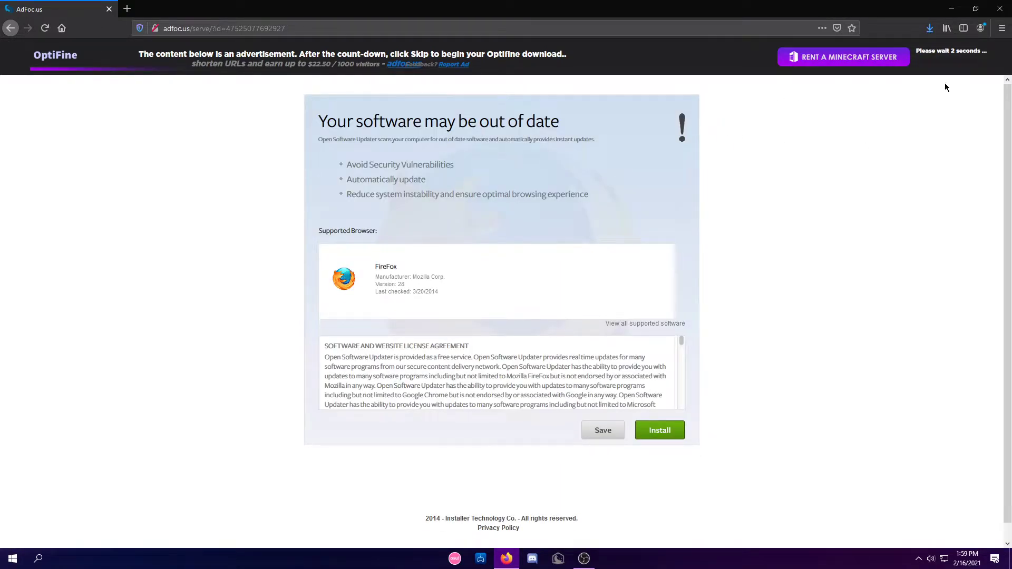
Skip the adfoc.us ad after its countdown to reach the OptiFine 1.16.5 HD U G6 download.
click(964, 60)
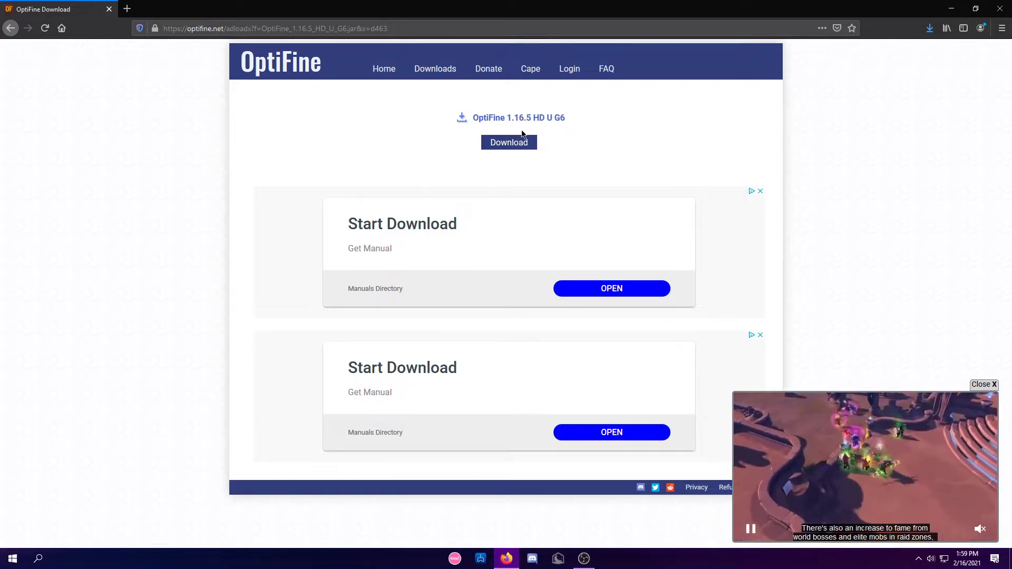
Save OptiFine_1.16.5_HD_U_G6.jar and restore Firefox from full screen to a window.
click(519, 145)
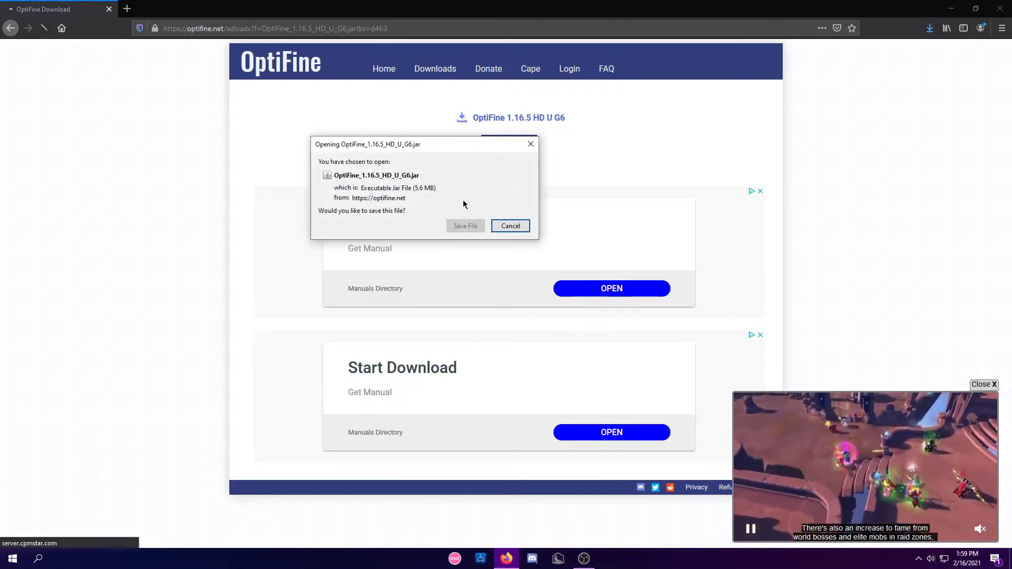
drag(462, 146, 531, 165)
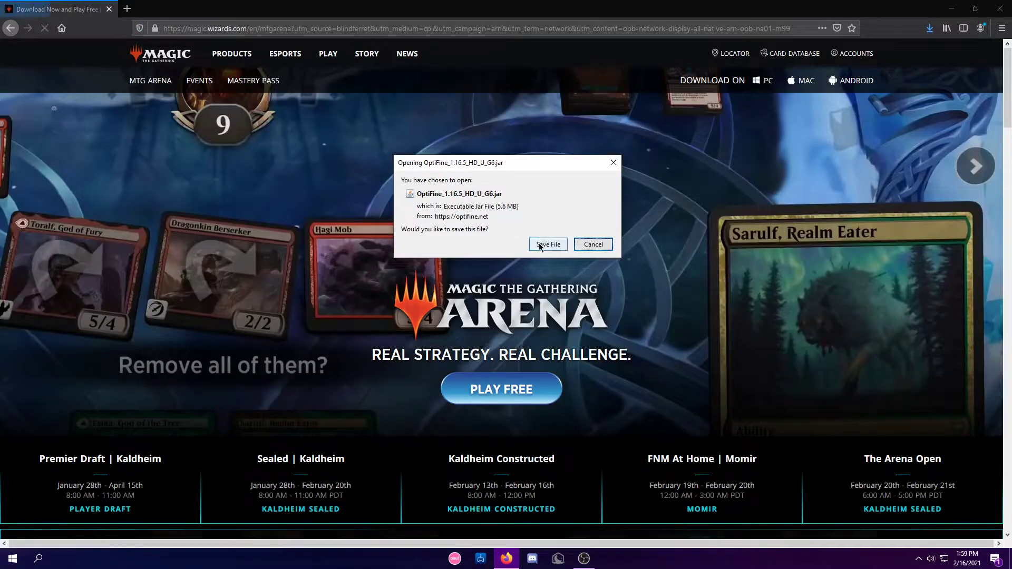
click(557, 249)
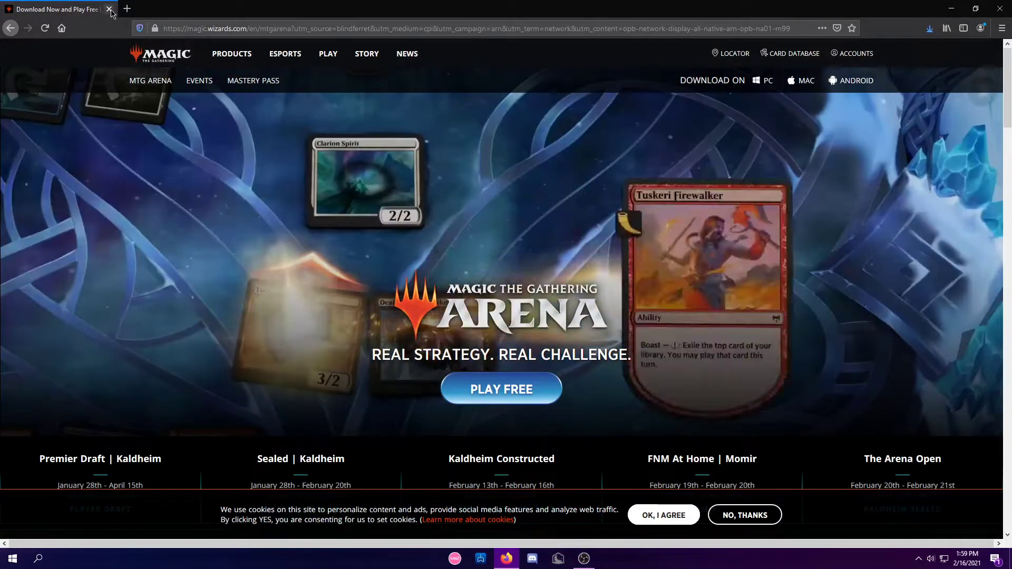
drag(706, 8, 293, 108)
Launch OptiFine_1.16.5_HD_U_G6.jar from Firefox's downloads, confirming the executable-file warning.
click(482, 132)
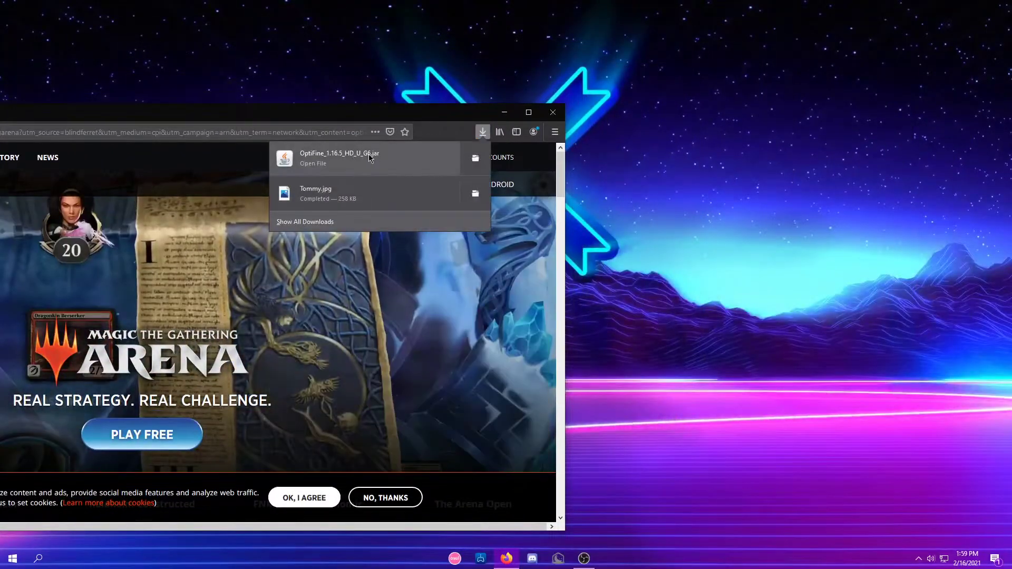
click(341, 158)
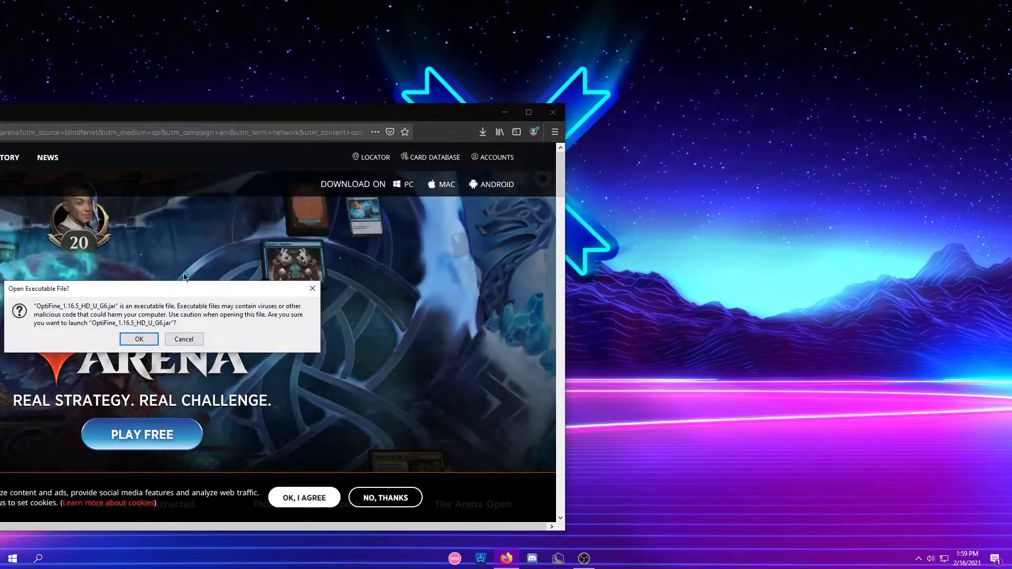
drag(153, 294, 492, 184)
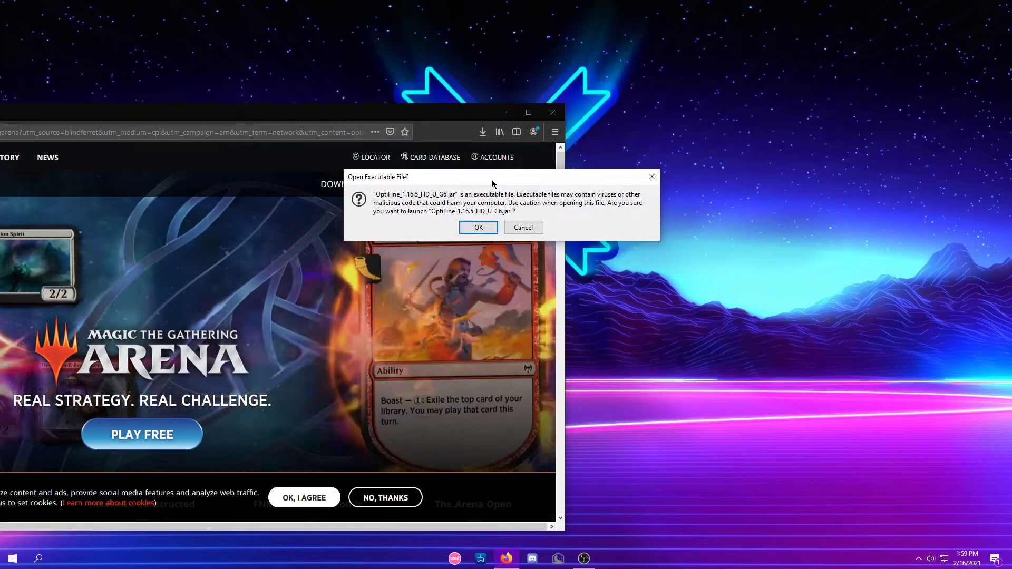
click(478, 226)
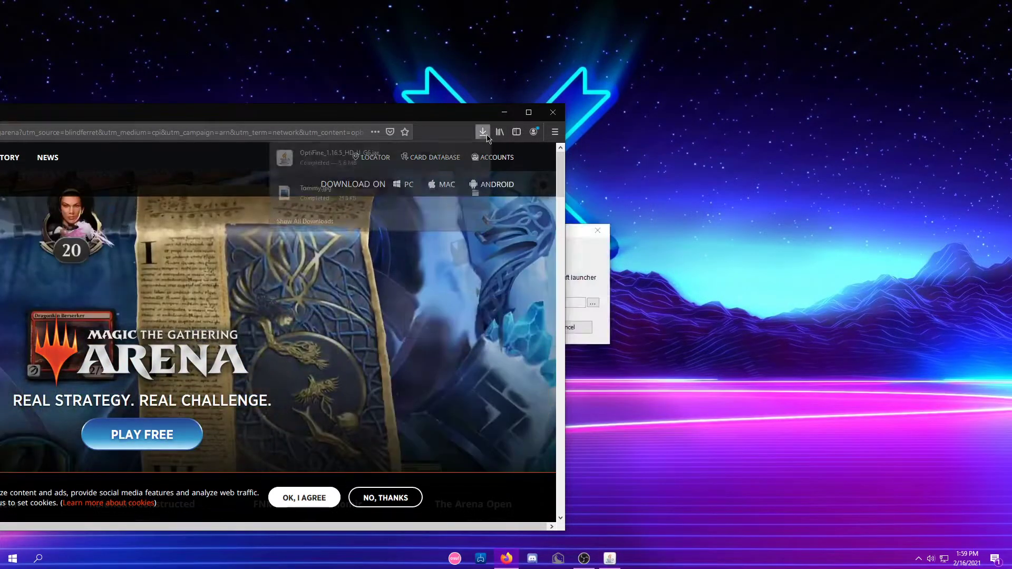
Close Firefox and install OptiFine HD Ultra G6 for Minecraft 1.16.5, acknowledging the success message.
drag(531, 231, 519, 217)
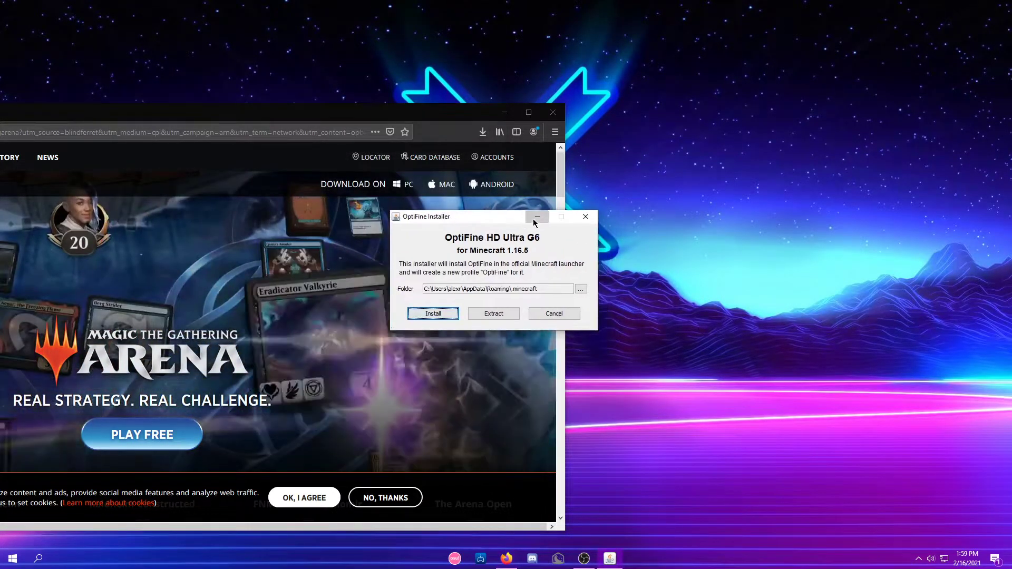
click(552, 112)
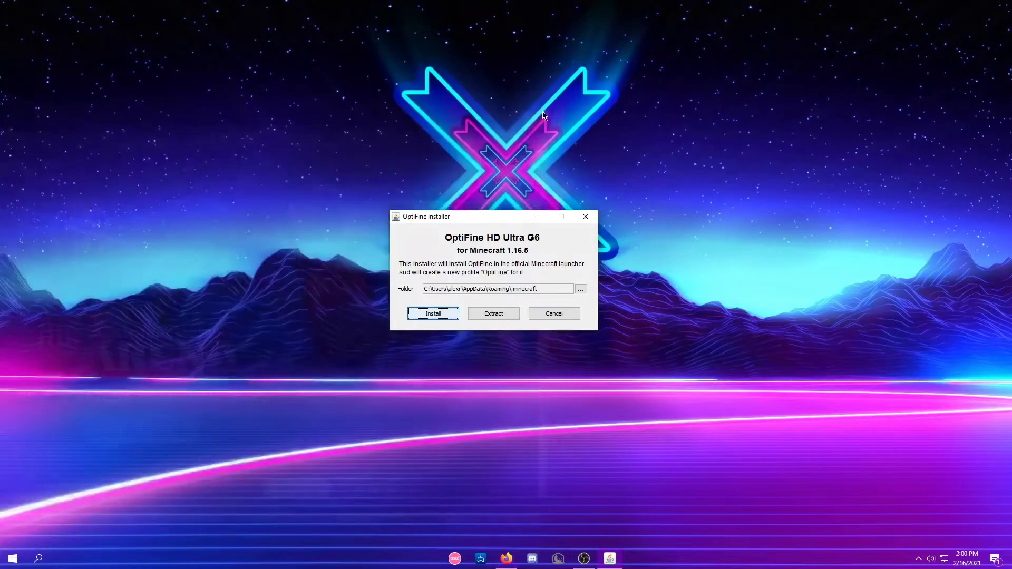
drag(483, 221, 505, 213)
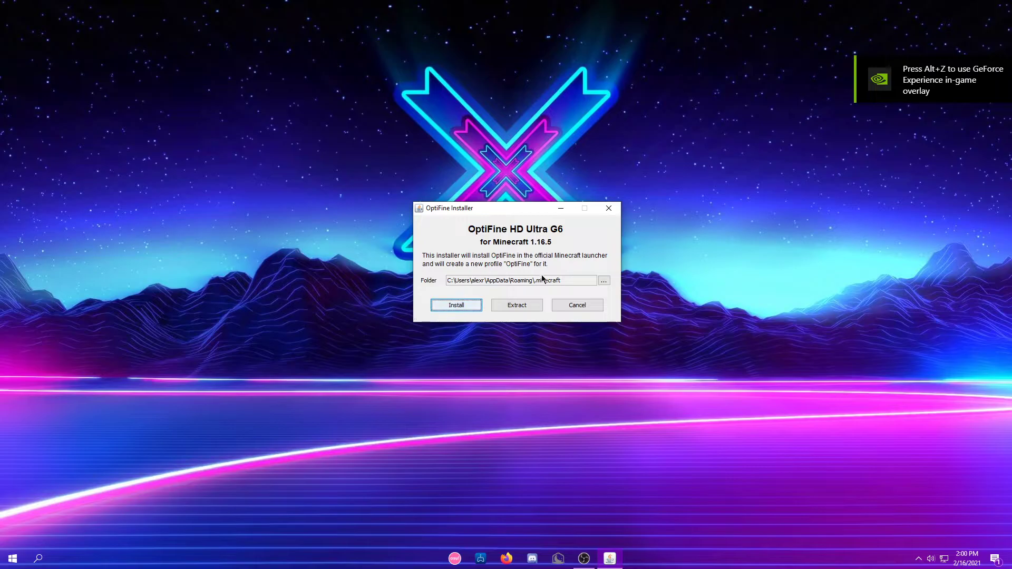
click(467, 306)
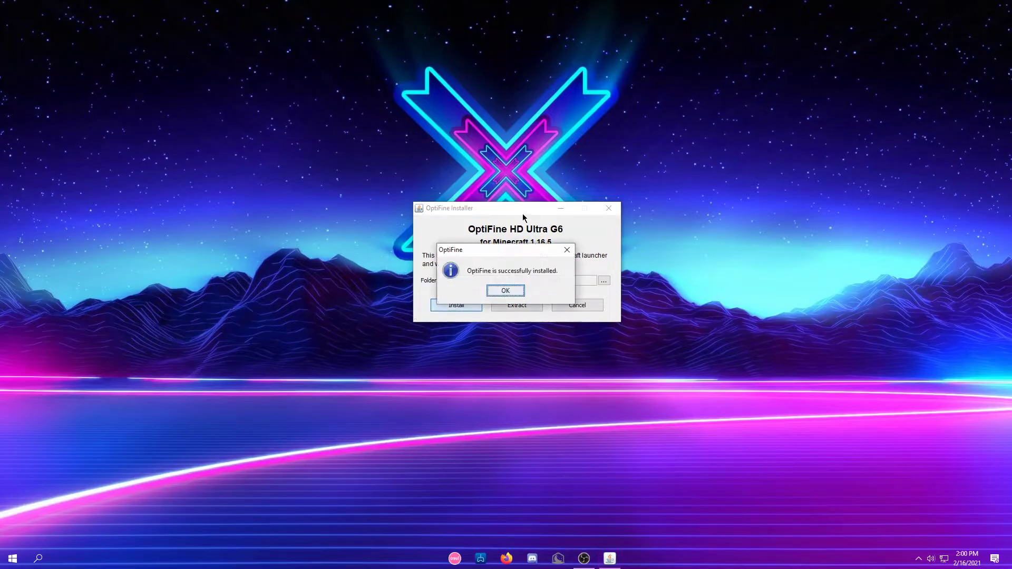
click(506, 293)
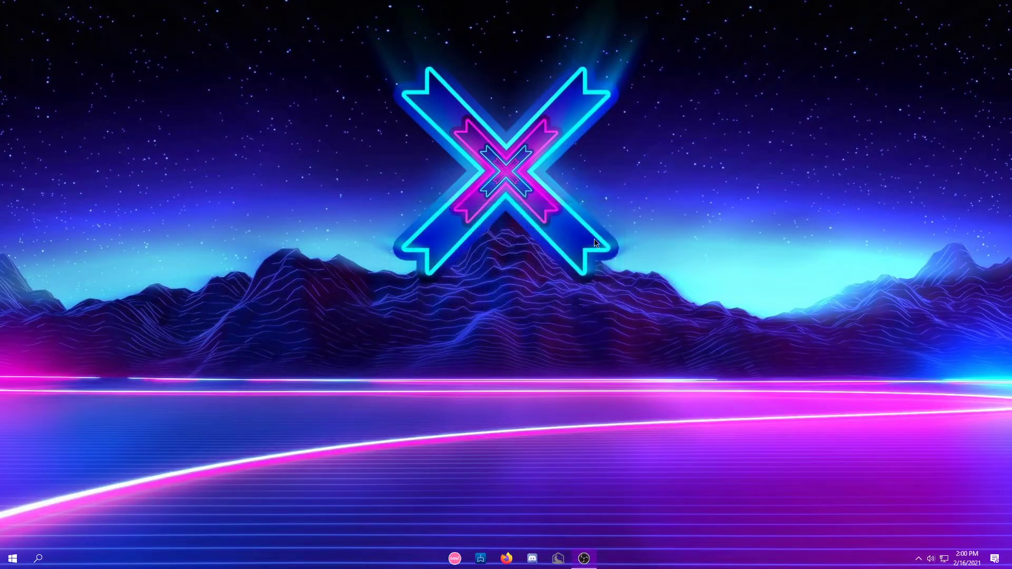
Search Windows for 'Minec' and launch the Minecraft Launcher from Best match.
click(38, 558)
text(Minec)
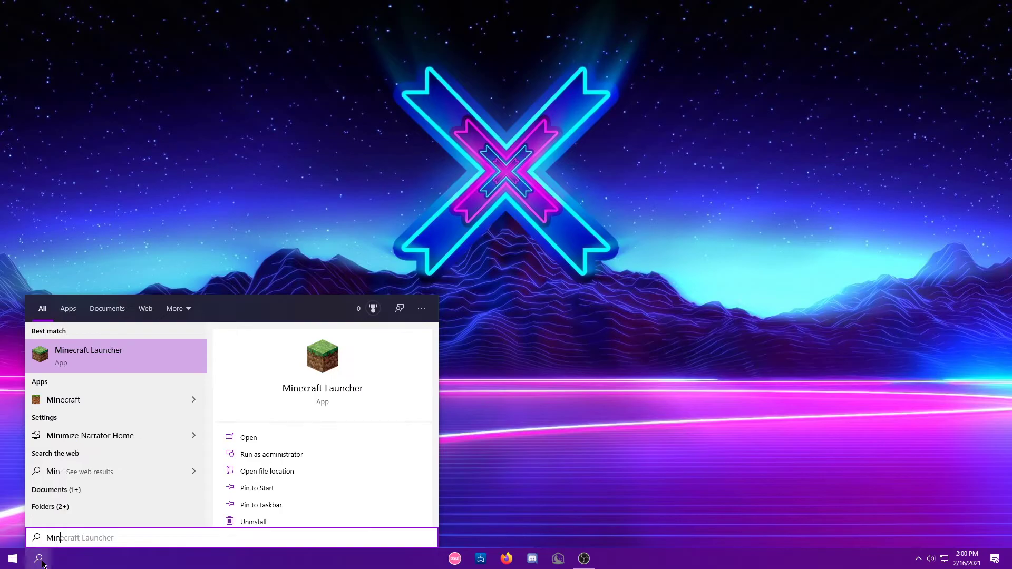
click(112, 356)
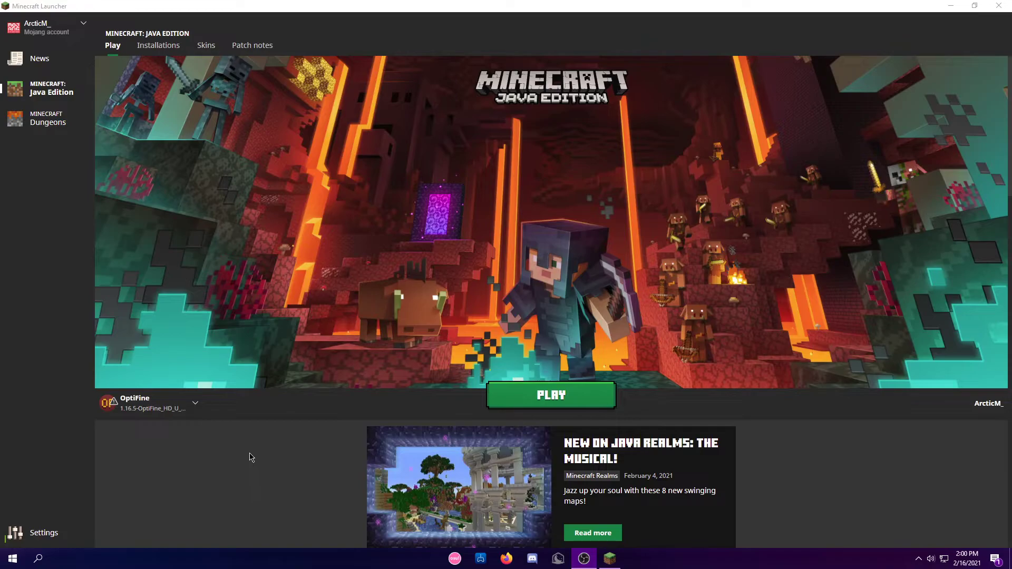
Open the Installations page with Historical versions shown, confirming the OptiFine 1.16.5 entry.
mouse_move(146, 406)
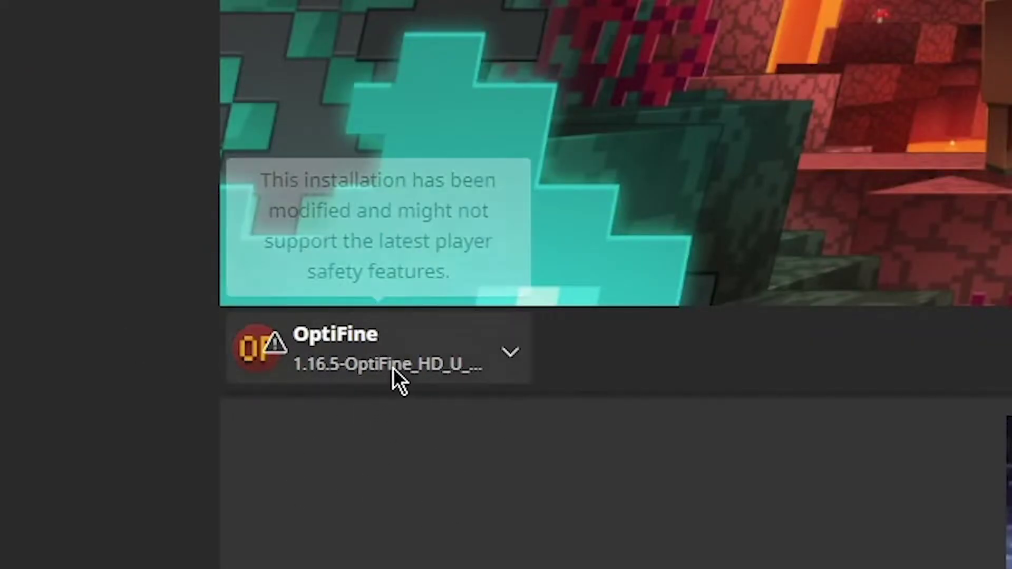
click(393, 368)
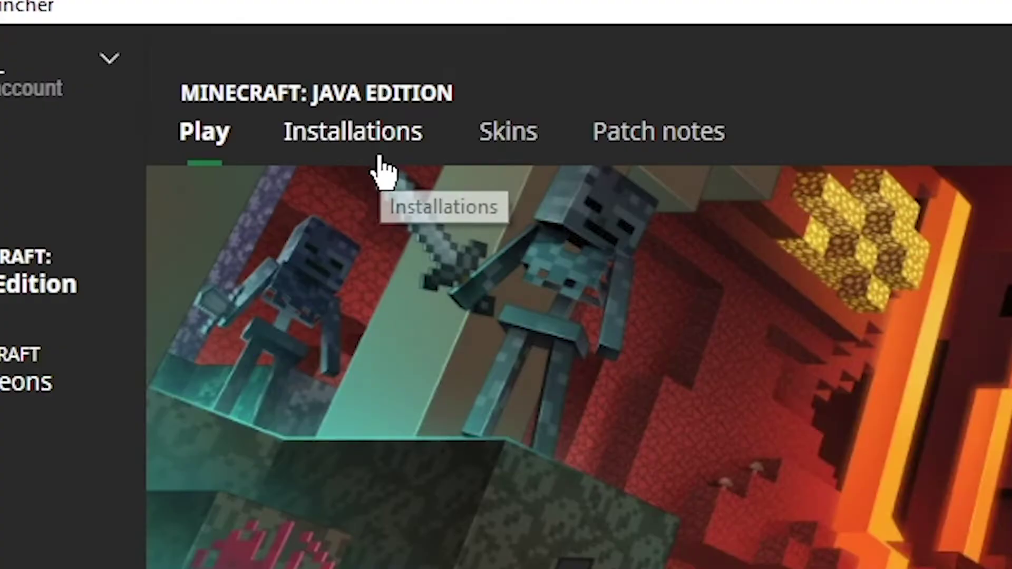
click(379, 166)
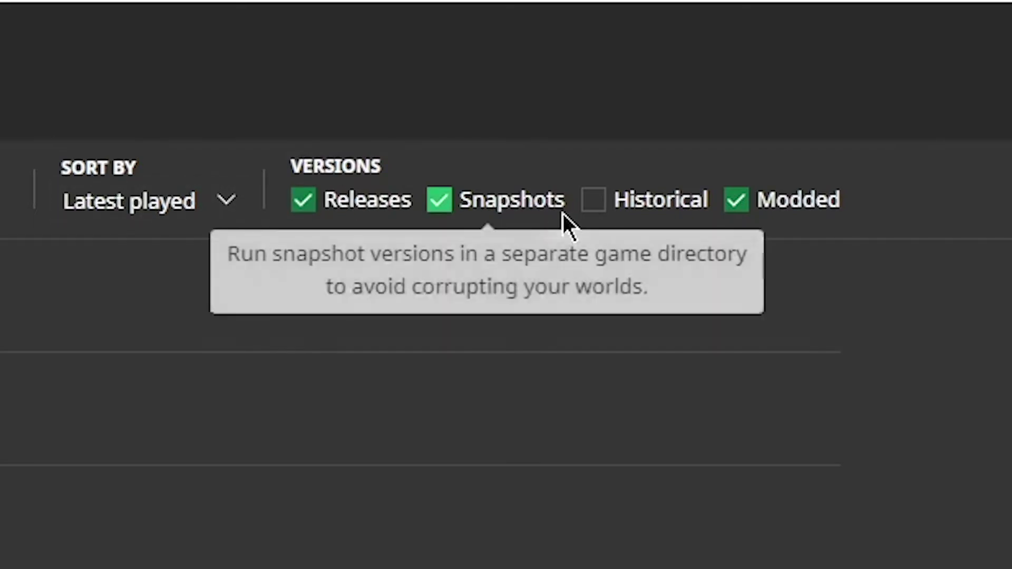
click(618, 207)
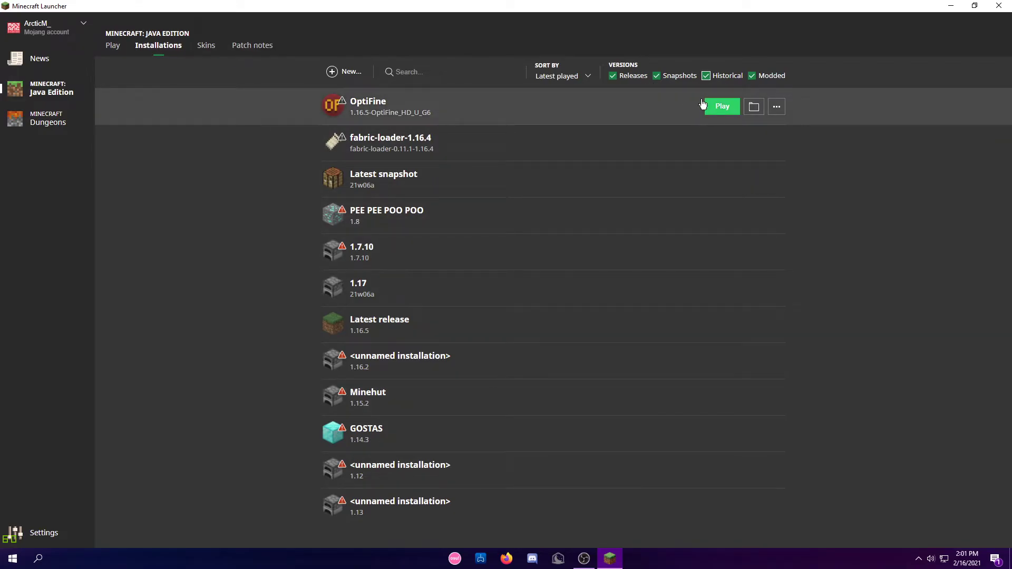
Create an installation named Optifine using version release 1.16.5-OptiFine_HD_U_G6.
click(345, 74)
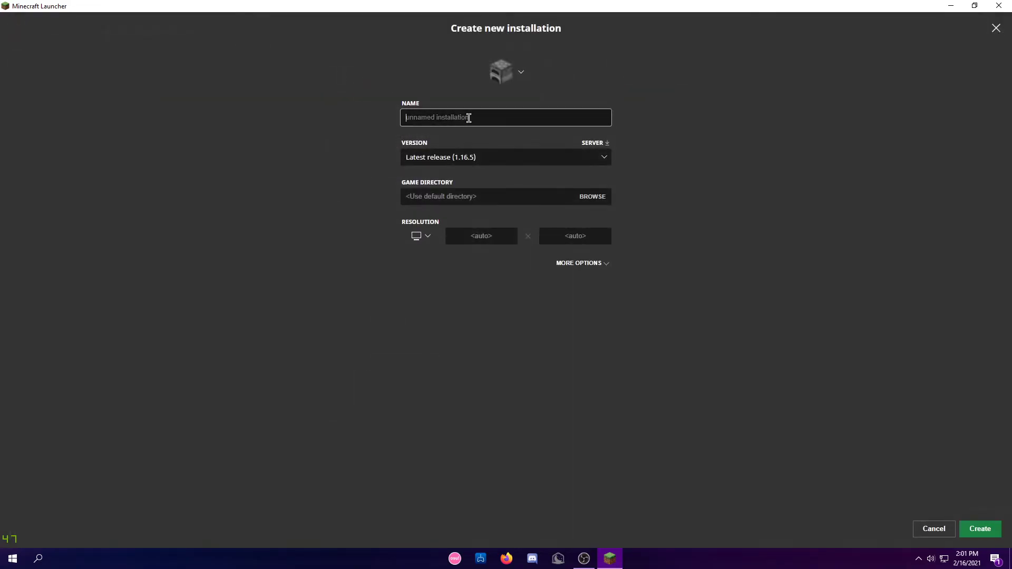
text(Optifine)
click(439, 158)
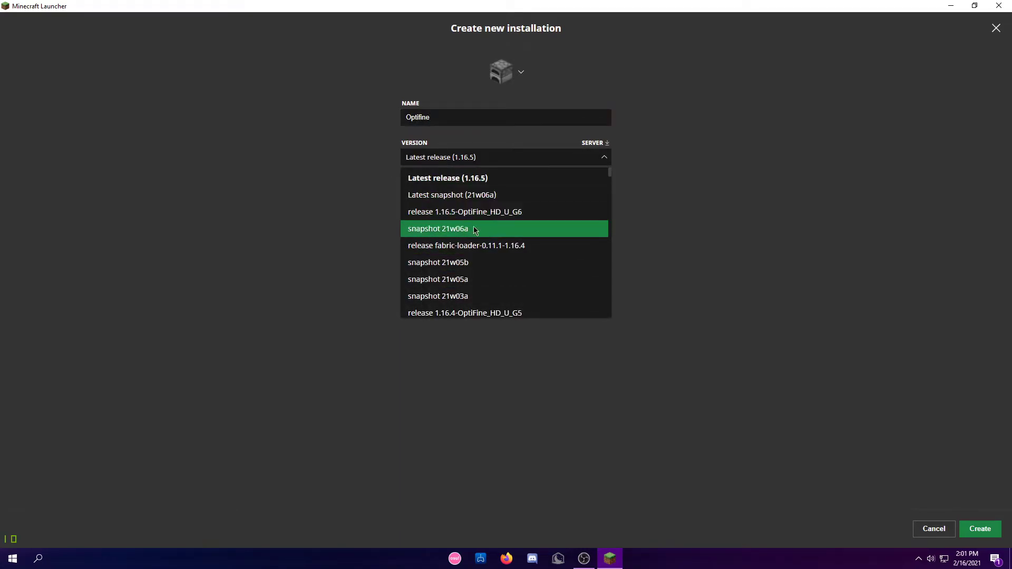
scroll(469, 229, down, 4)
scroll(490, 235, up, 4)
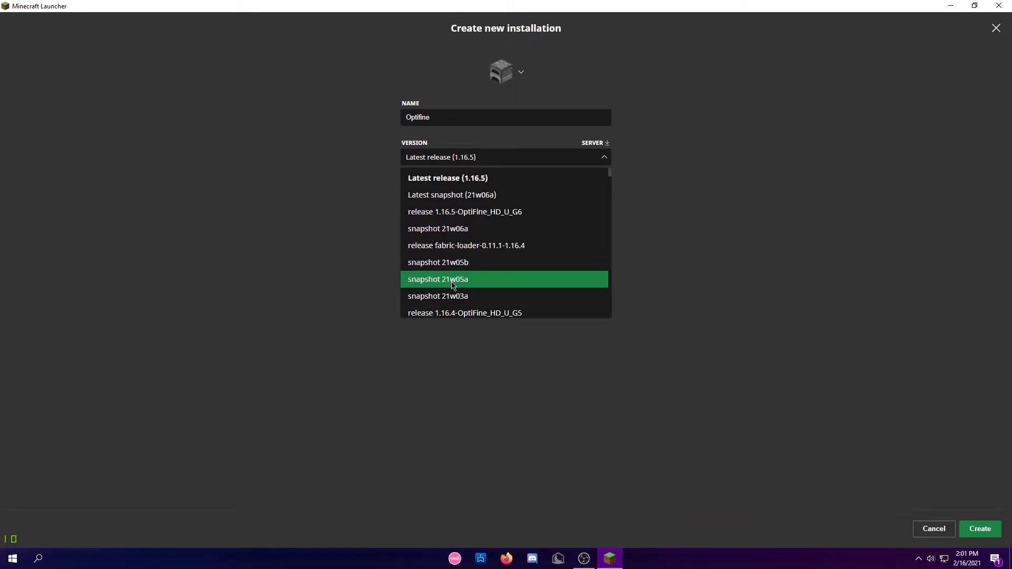
click(506, 214)
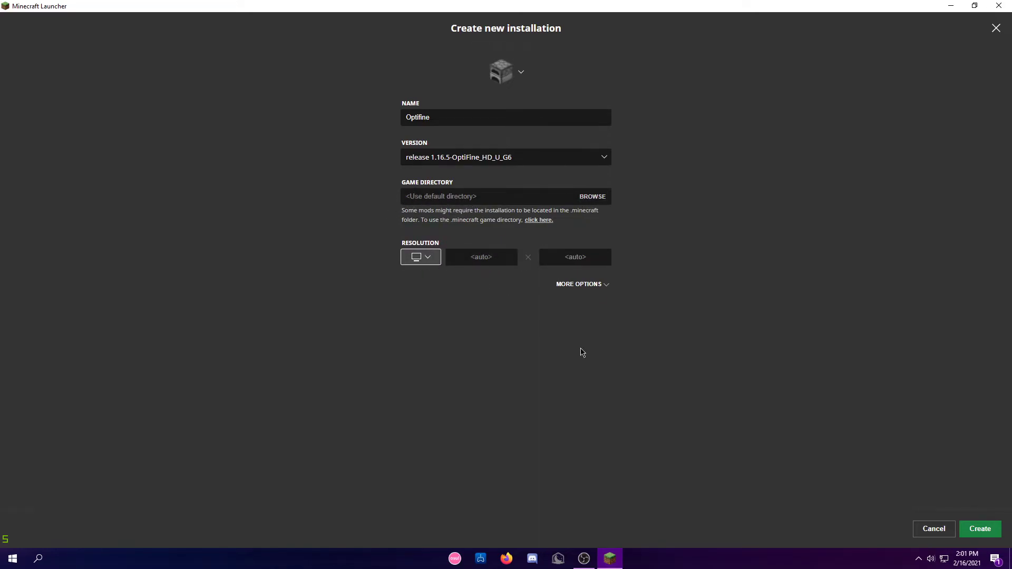
click(978, 529)
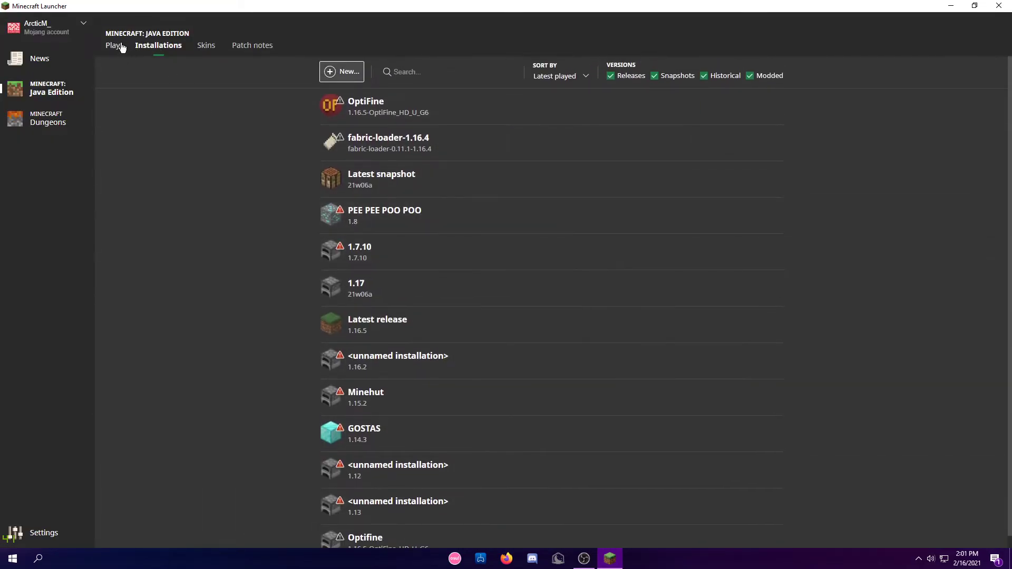
Return to the Java Edition Play page with the OptiFine 1.16.5 installation selected.
click(114, 45)
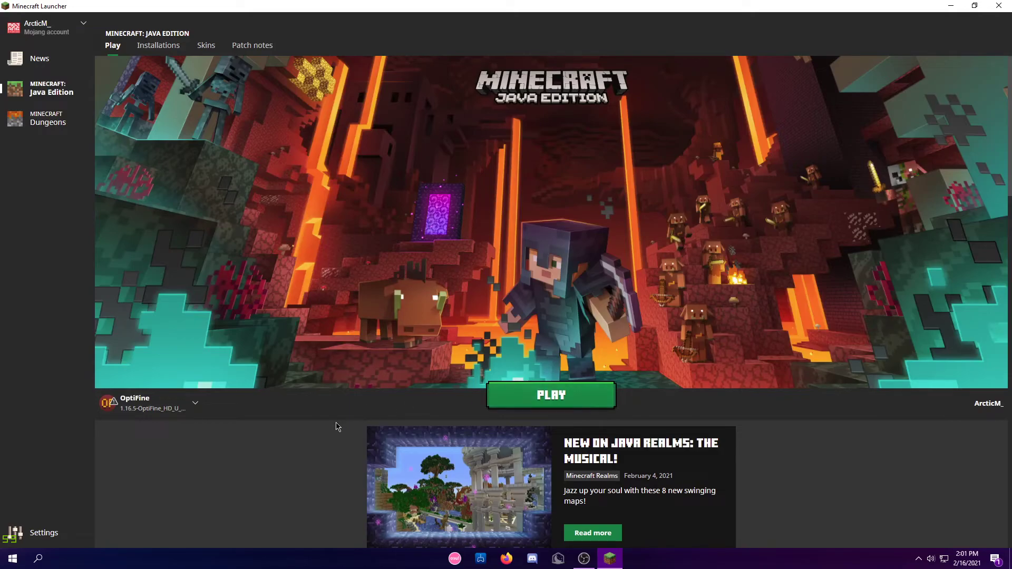